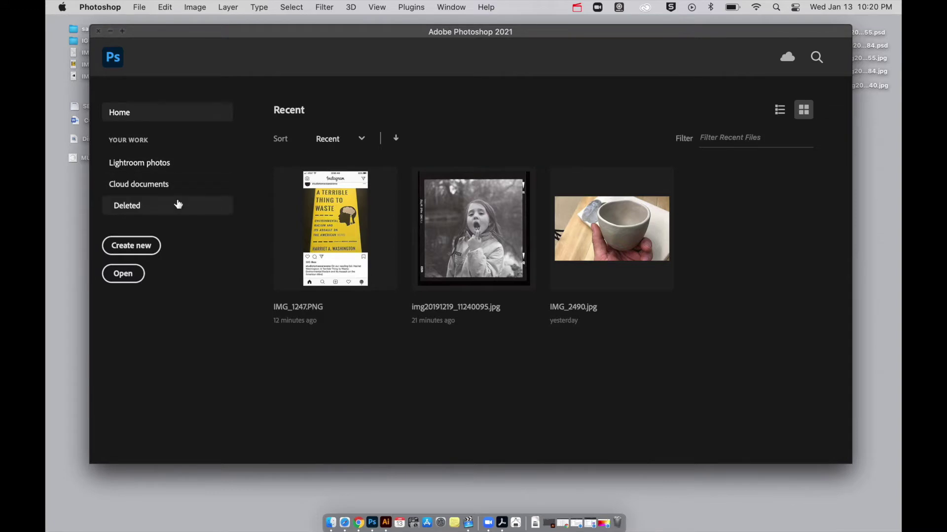
Step: Move the Photoshop window toward the screen bottom to reveal the desktop's Photography folder and img20 JPGs
drag(359, 34, 351, 46)
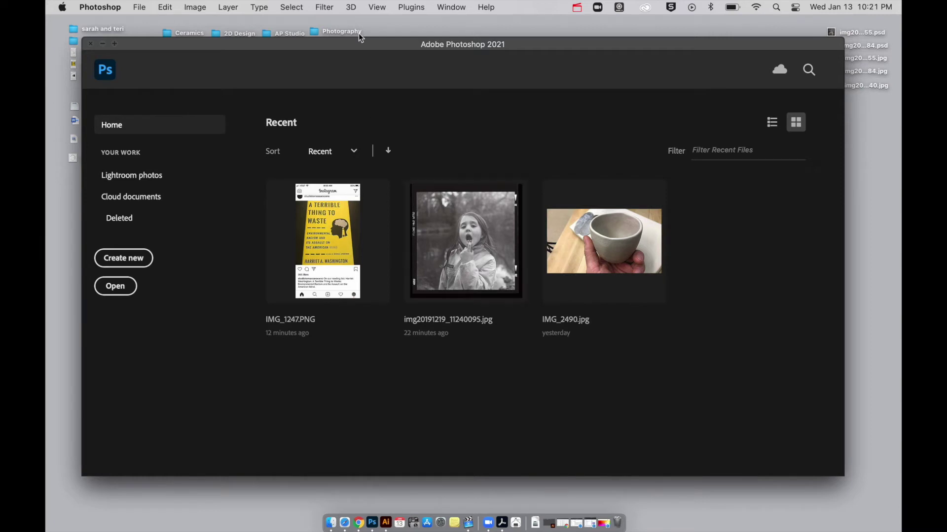
drag(355, 47, 352, 356)
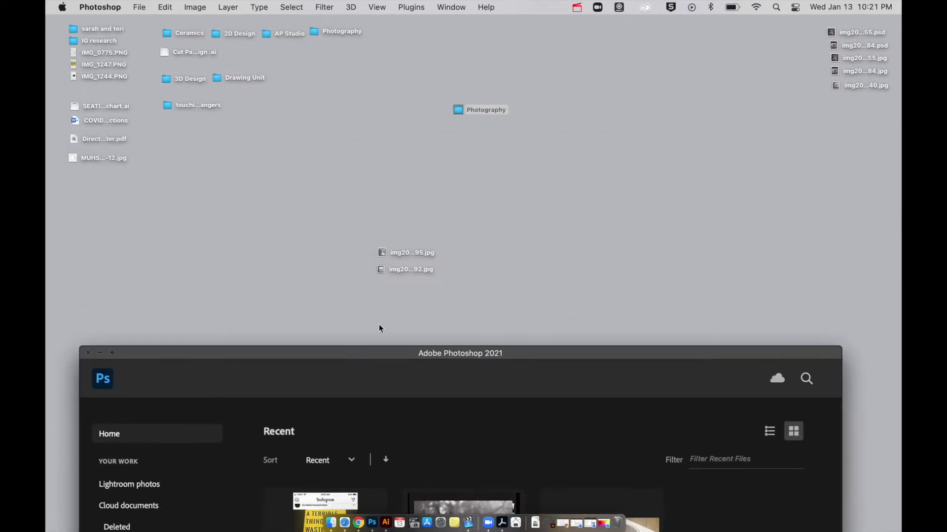
click(412, 304)
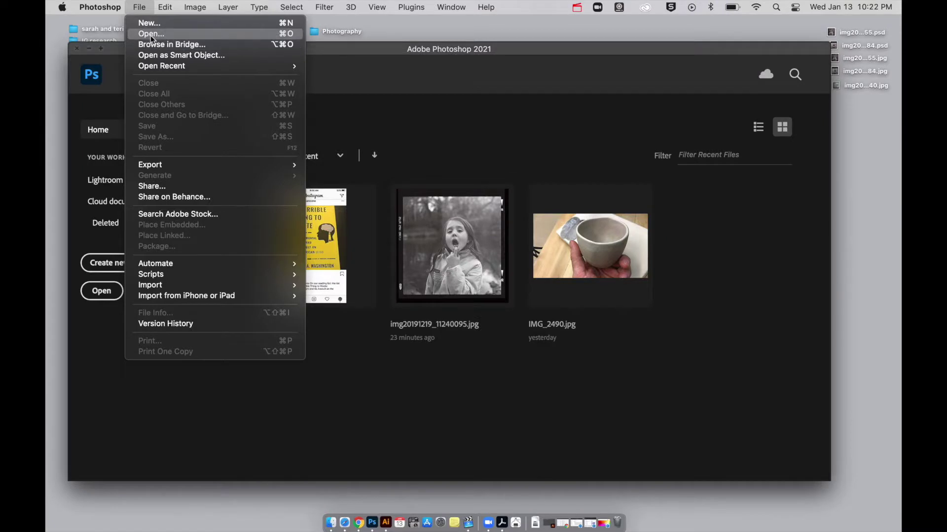
Step: Use File > Open to pick img20191219_11240095.jpg from the Desktop and view the Format list
click(152, 35)
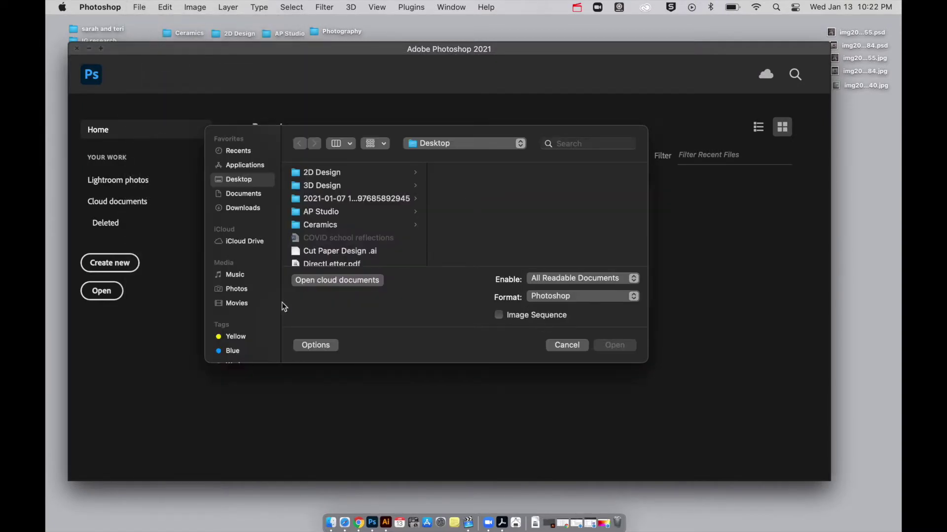
click(322, 349)
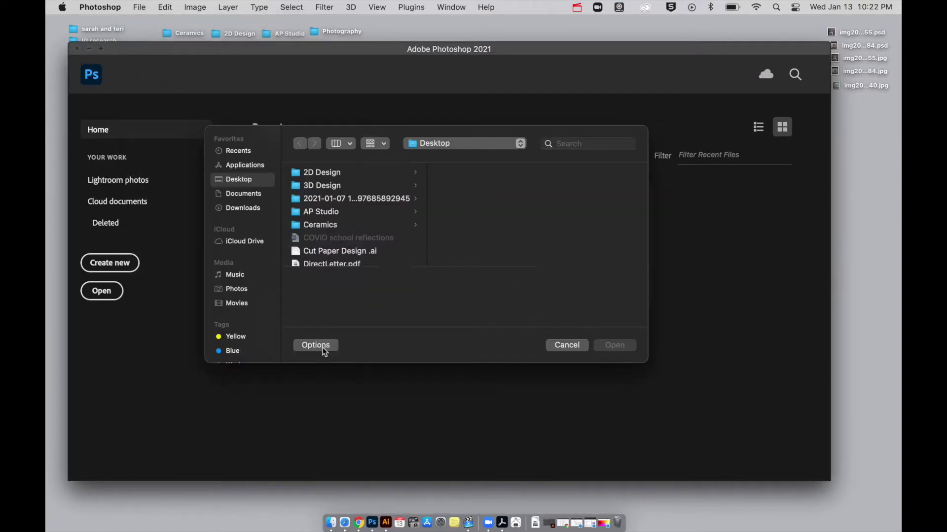
click(320, 346)
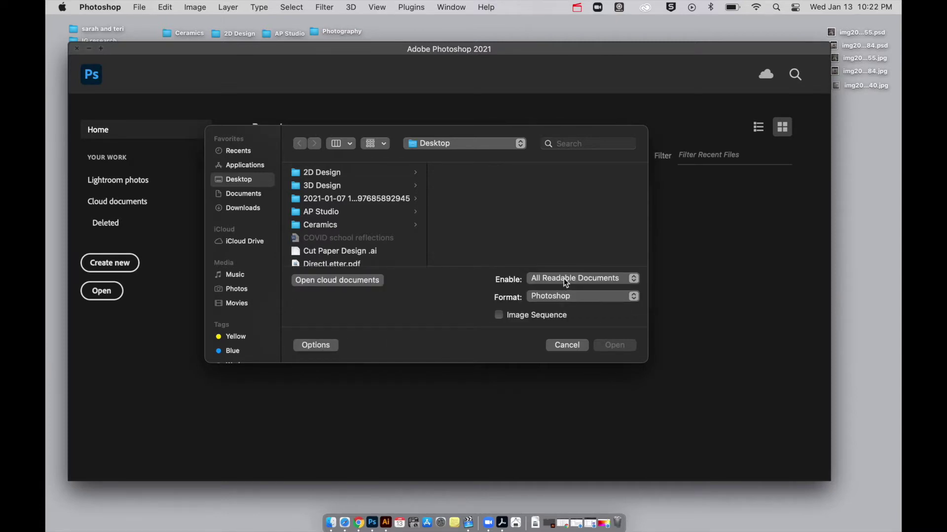
scroll(357, 213, down, 10)
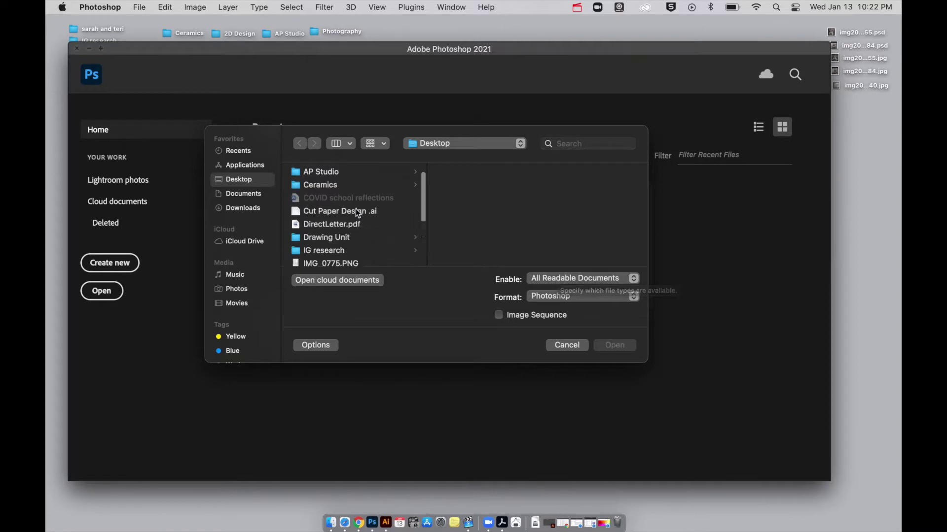
scroll(357, 213, up, 2)
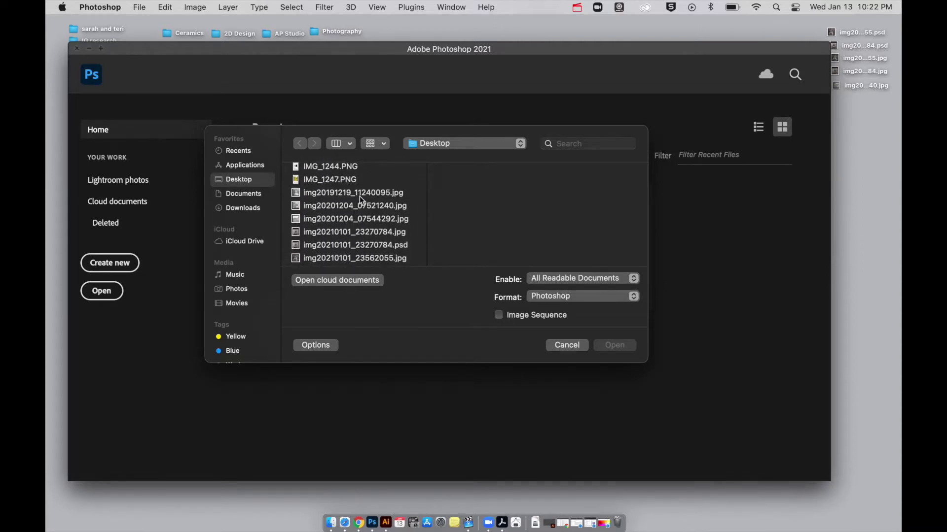
click(365, 193)
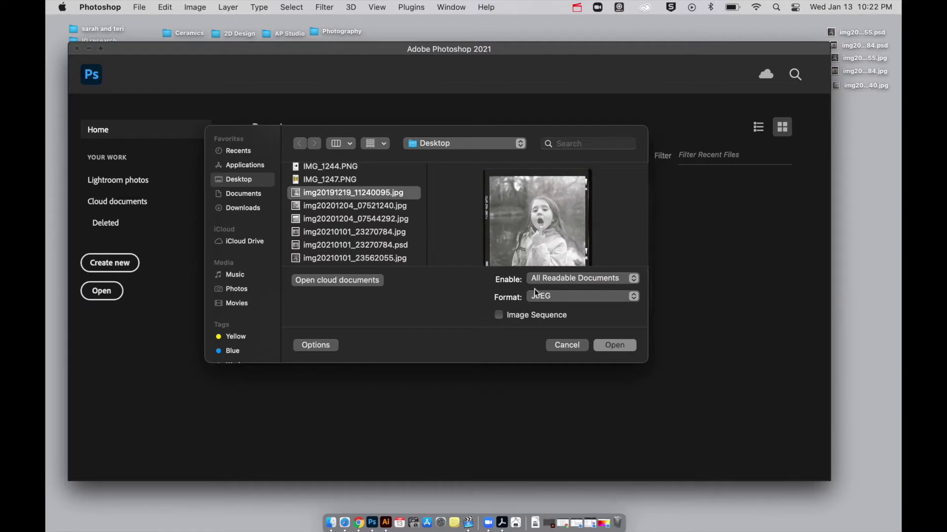
click(549, 302)
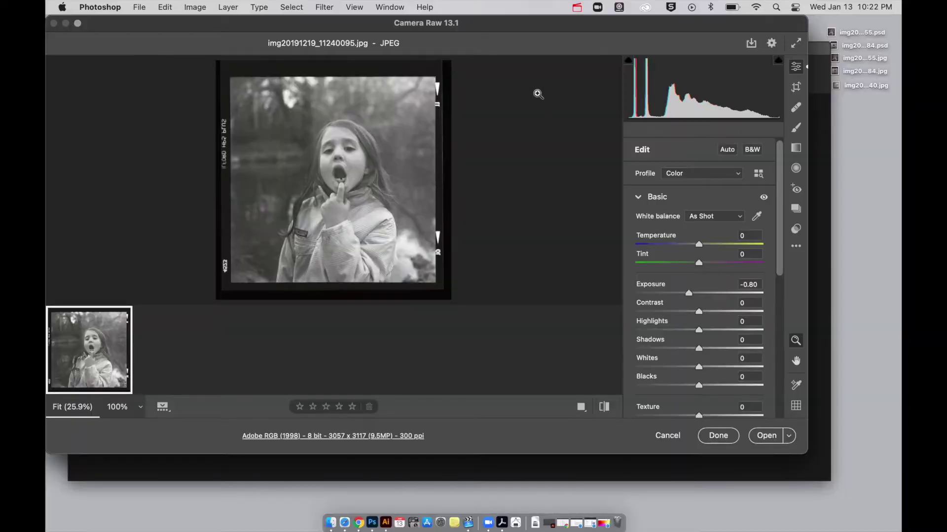
Step: In Camera Raw, try Exposure at -1.30, then undo it back to -0.80
drag(508, 33, 545, 28)
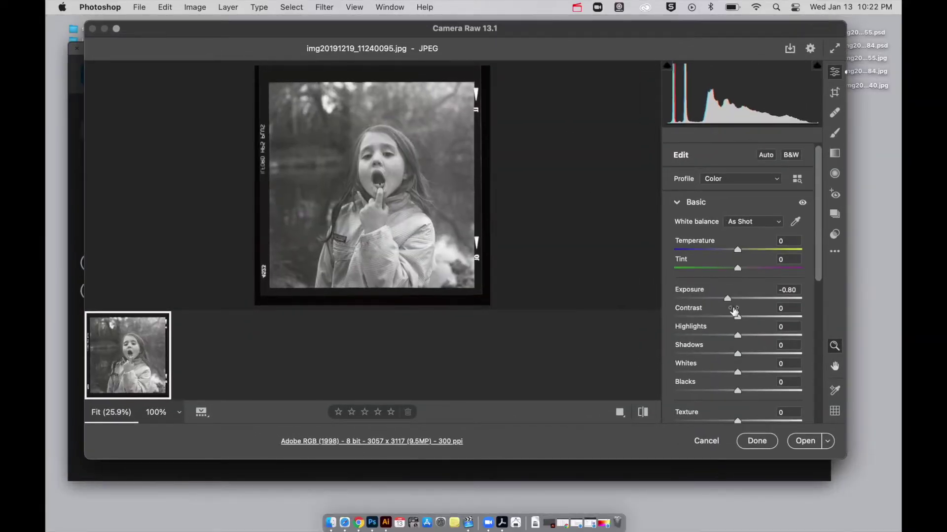
scroll(747, 259, down, 6)
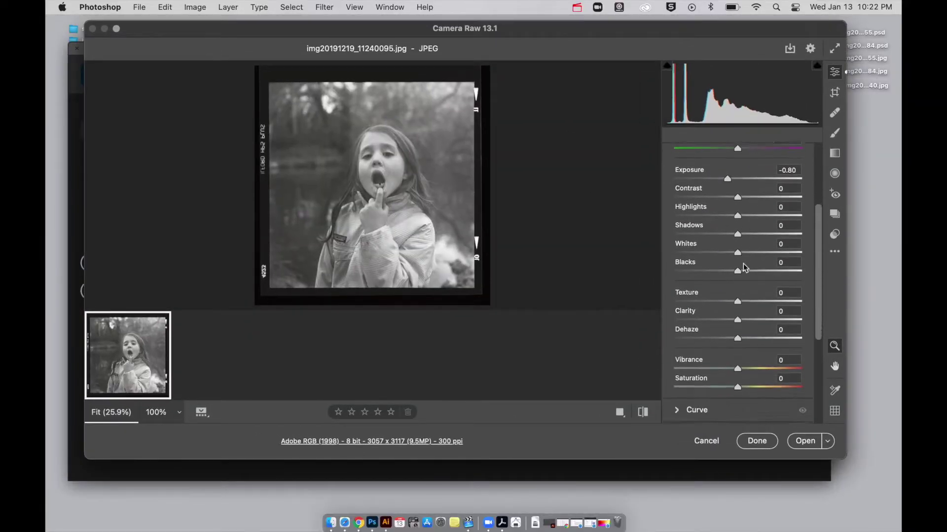
scroll(745, 267, up, 6)
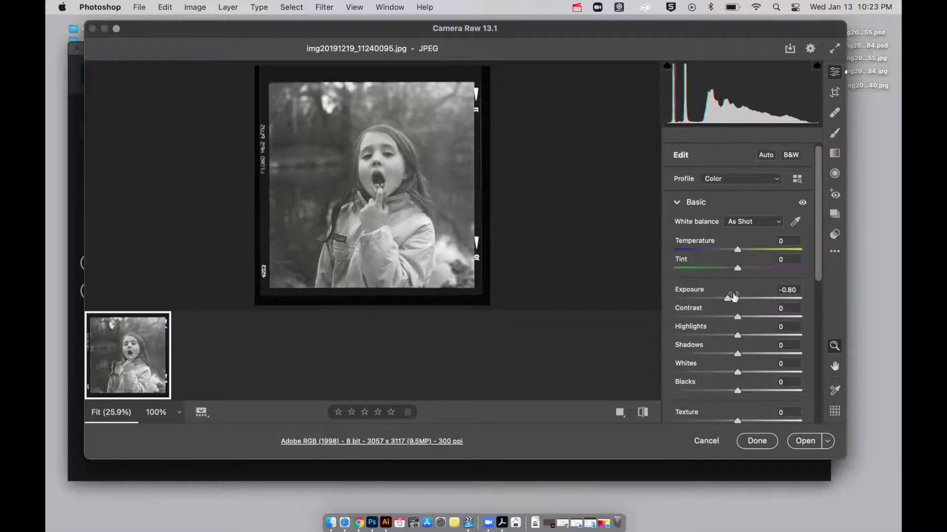
mouse_move(733, 297)
mouse_down()
mouse_move(757, 299)
mouse_move(716, 300)
mouse_up()
key(super+z)
scroll(731, 316, down, 6)
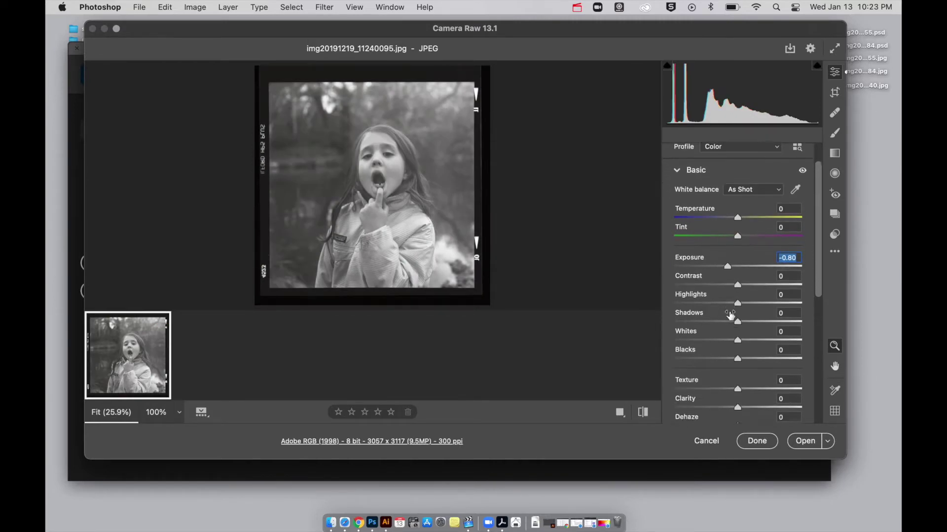
scroll(730, 315, down, 8)
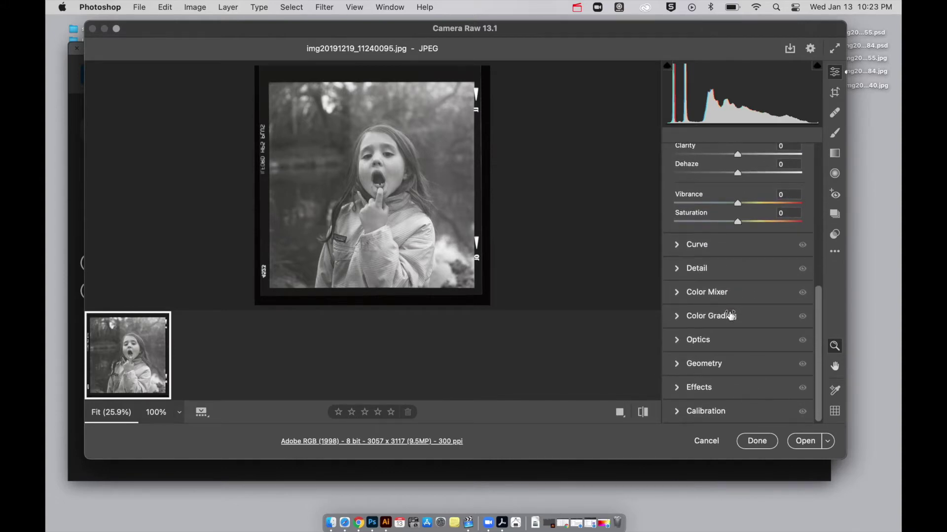
scroll(731, 315, up, 12)
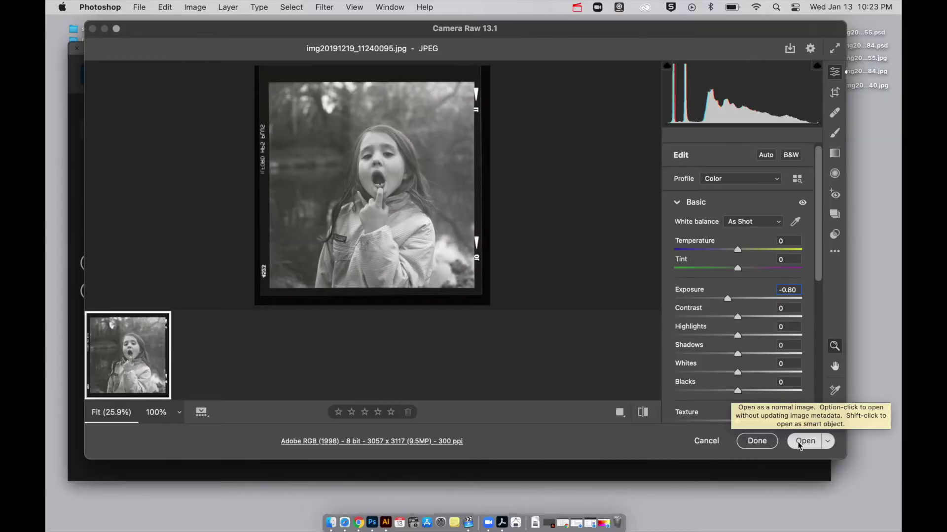
Step: Open the scan from Camera Raw as a Photoshop document, maximize the window, and show the Window menu
click(800, 442)
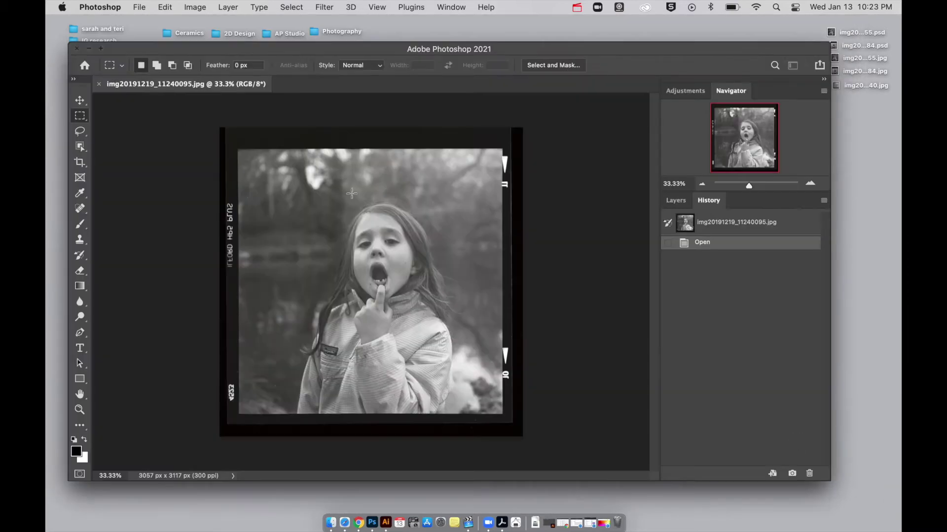
drag(121, 45, 124, 40)
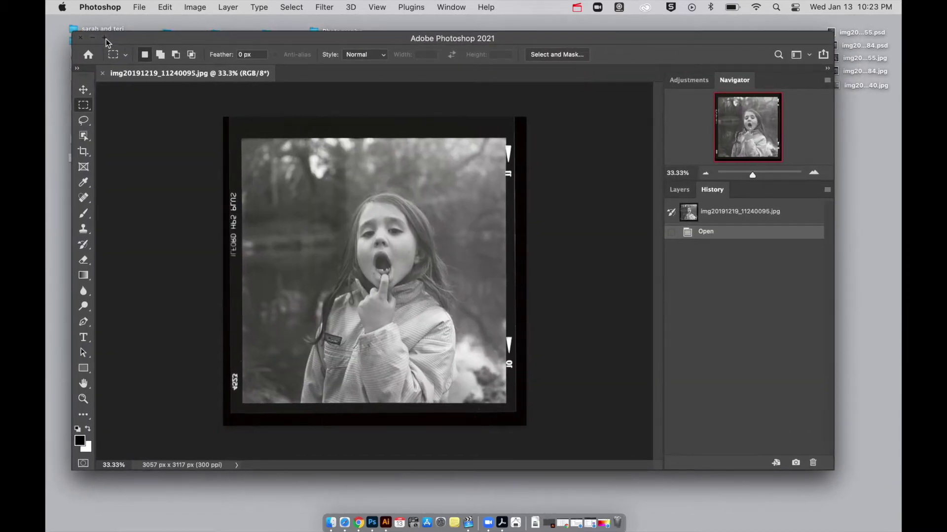
click(105, 38)
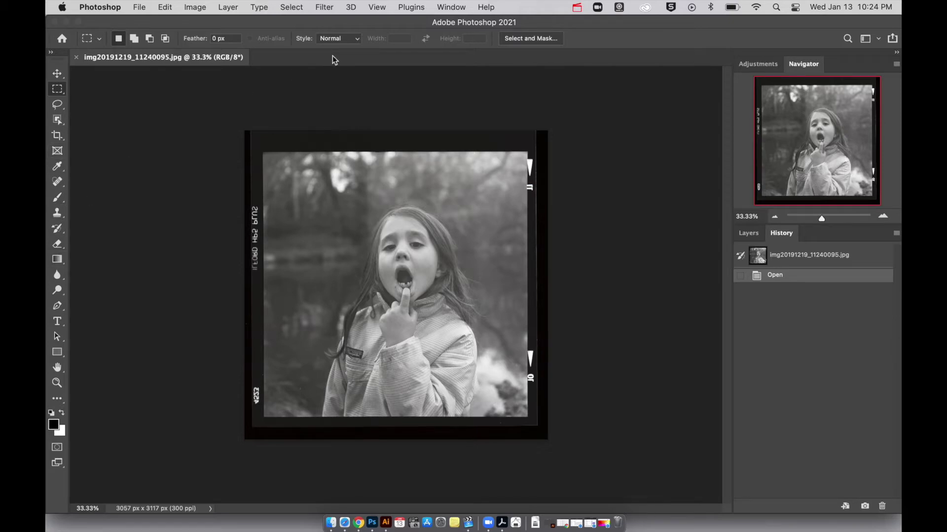
click(444, 7)
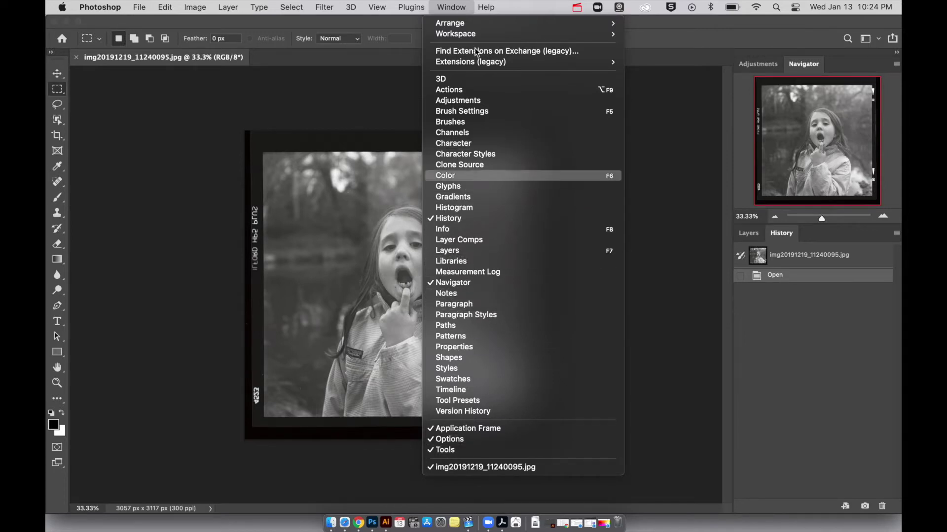
Step: Dismiss the Window menu without changing which panels are shown
mouse_move(481, 34)
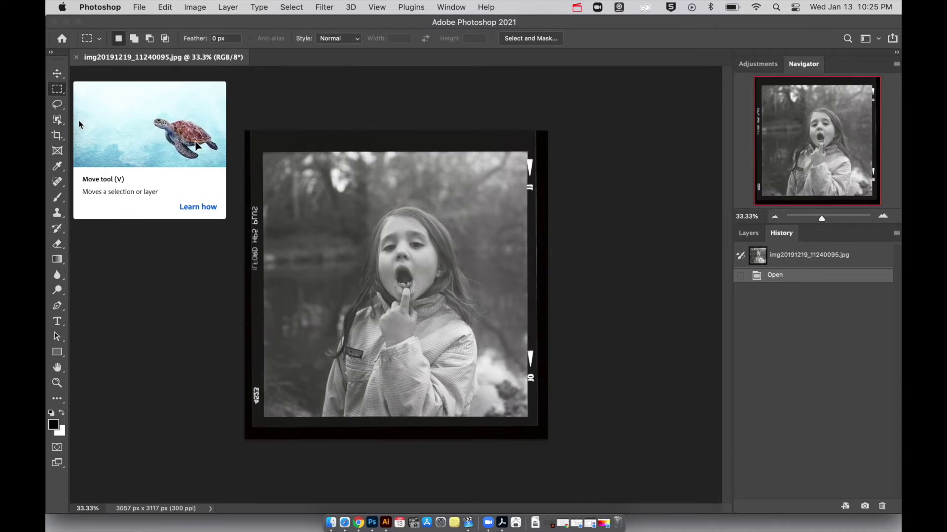
Step: Quick-select the girl's face with an enlarged brush, deselect it, and switch to the Brush tool
click(58, 119)
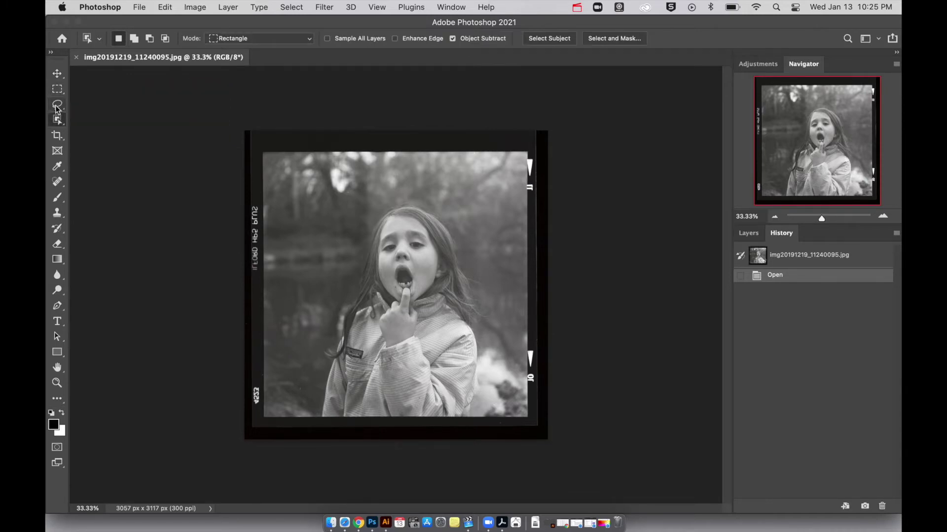
click(59, 121)
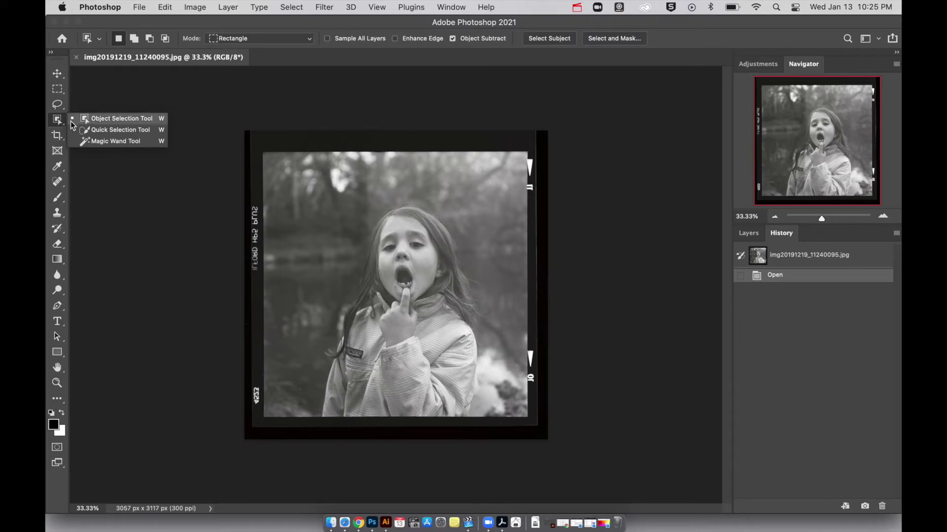
click(102, 131)
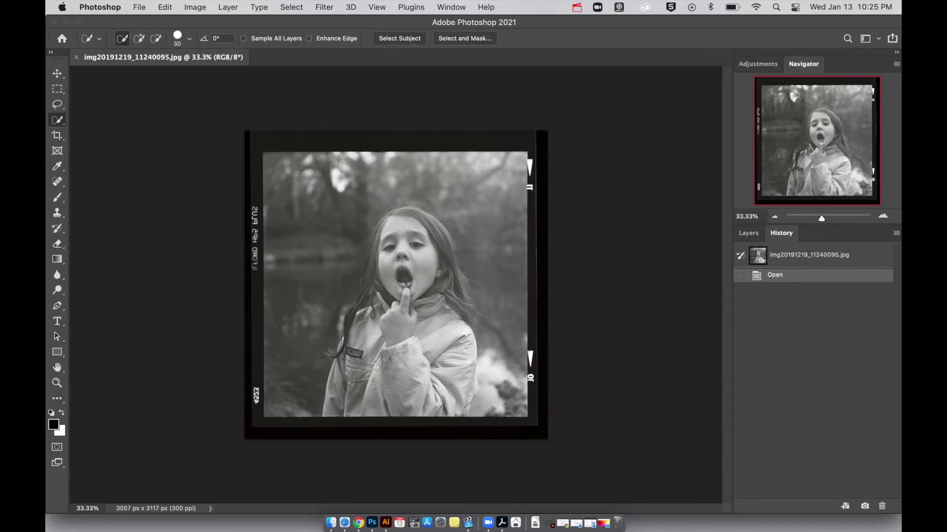
key(bracketright)
key(bracketright)
key(bracketright)
key(bracketright)
drag(404, 232, 408, 292)
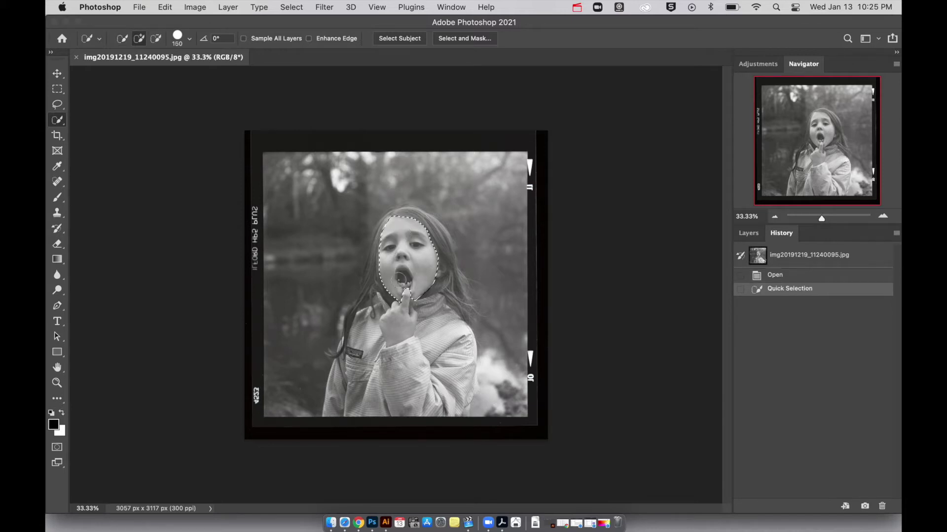
key(super+d)
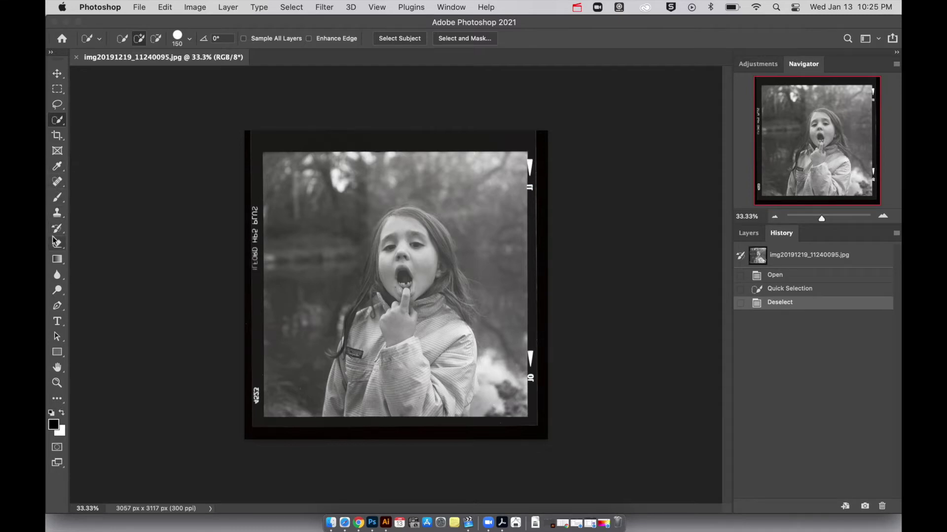
click(59, 200)
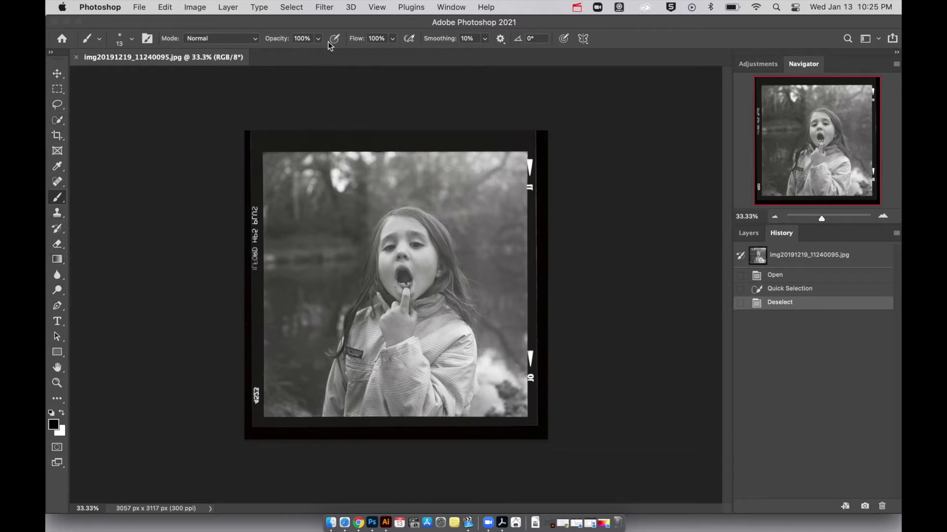
Step: Cycle through Move, Brush and Crop tools, discarding the 16:9 crop frame and ending on Brush
click(444, 8)
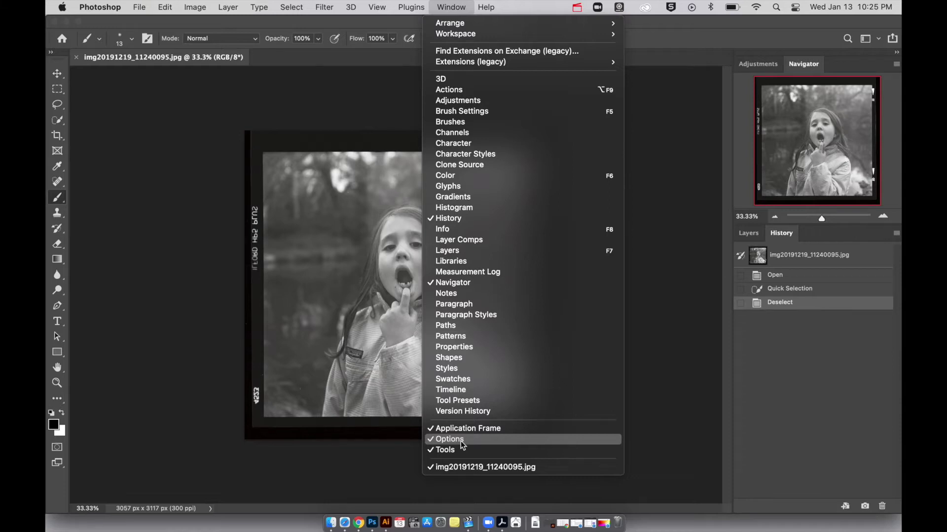
click(213, 79)
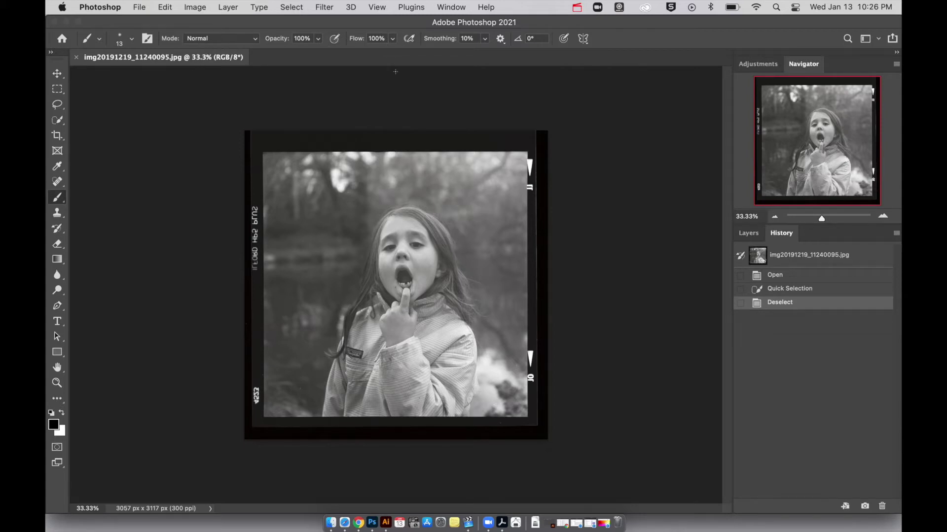
key(v)
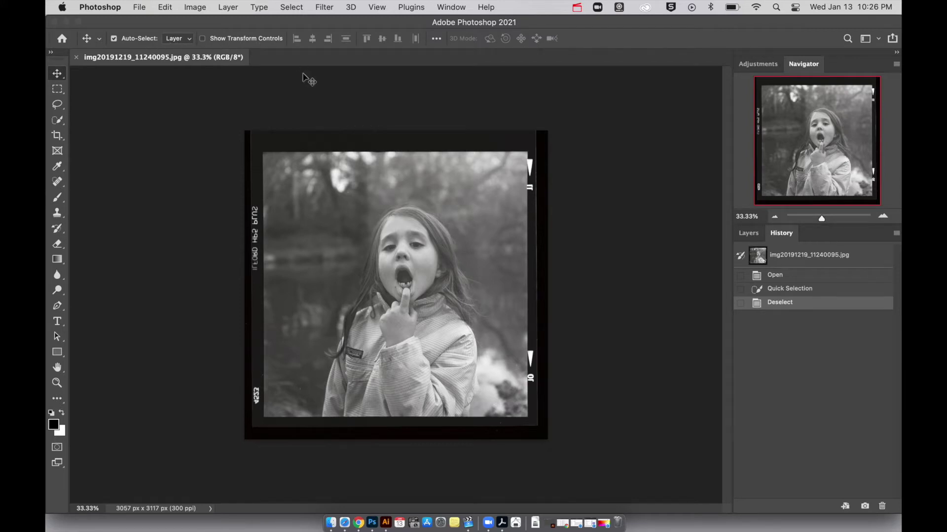
key(b)
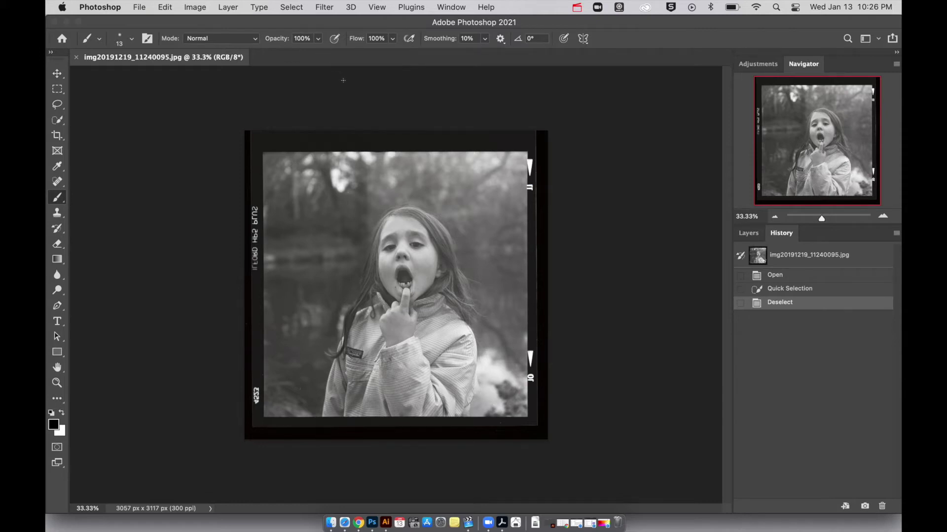
key(c)
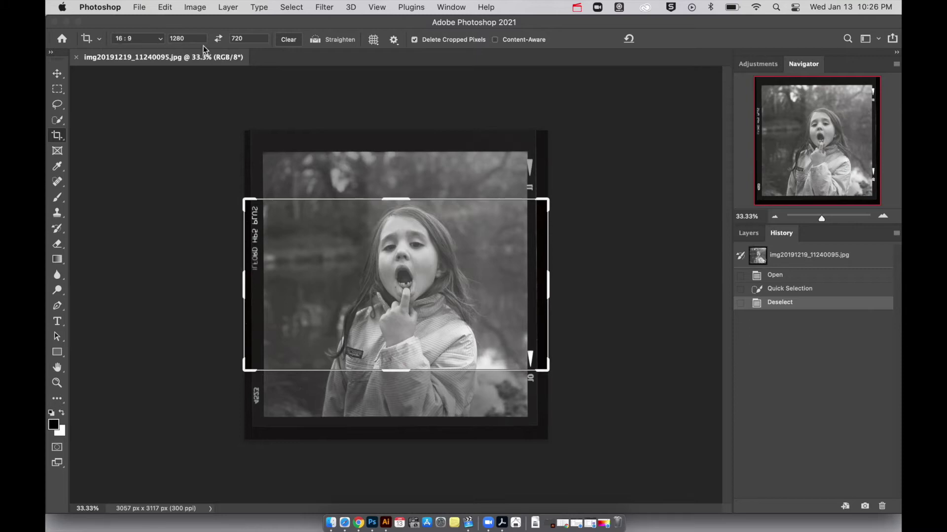
key(b)
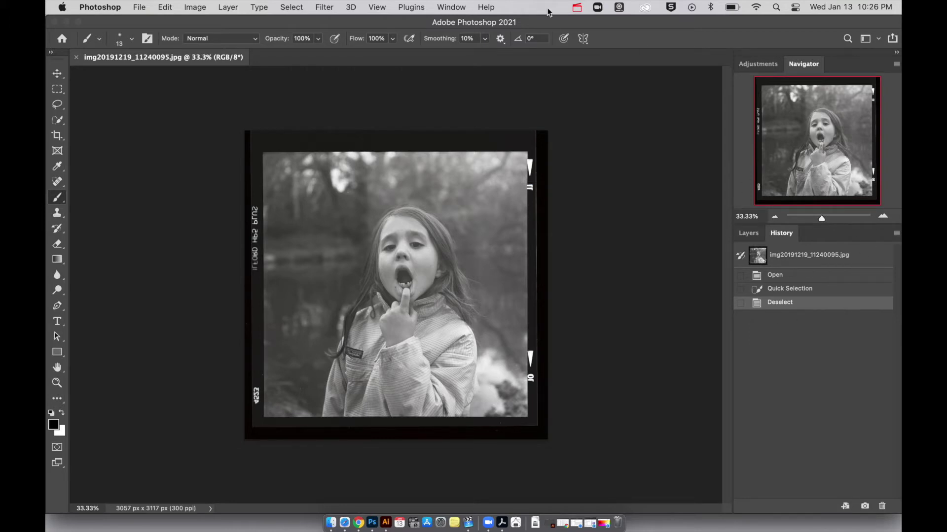
click(451, 7)
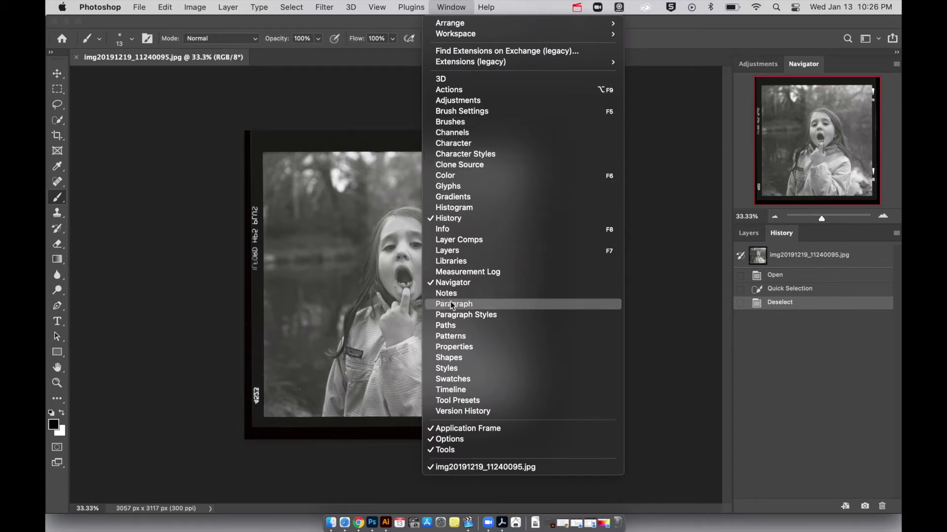
click(462, 124)
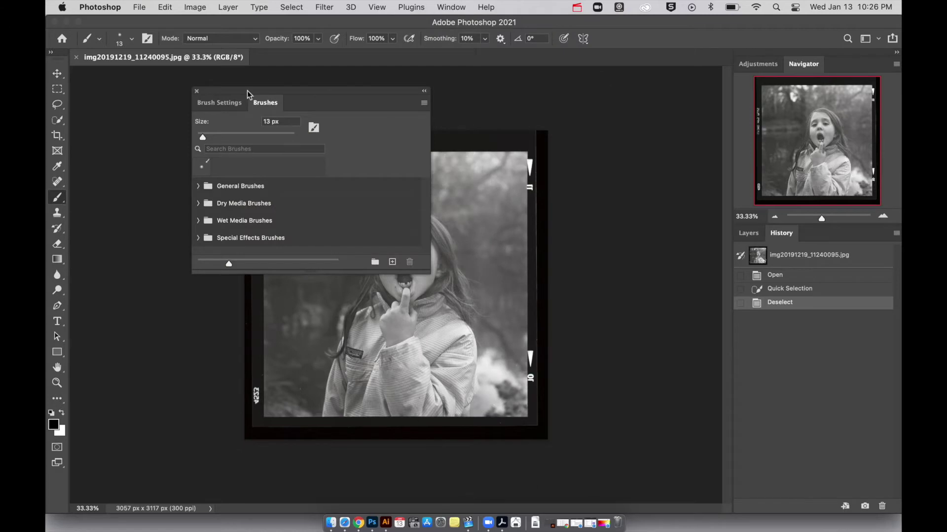
click(228, 103)
click(257, 106)
click(230, 104)
click(265, 105)
click(234, 105)
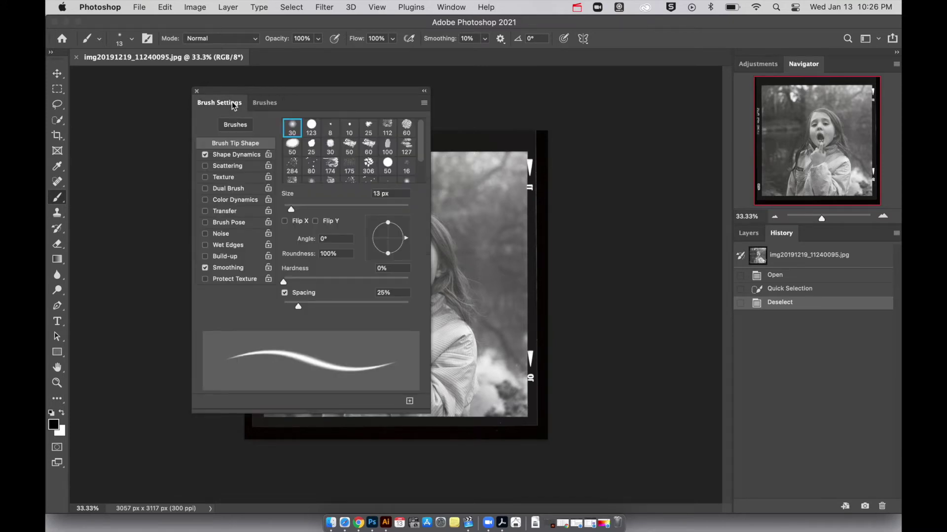
mouse_move(294, 93)
mouse_down()
mouse_move(207, 82)
mouse_move(255, 88)
mouse_up()
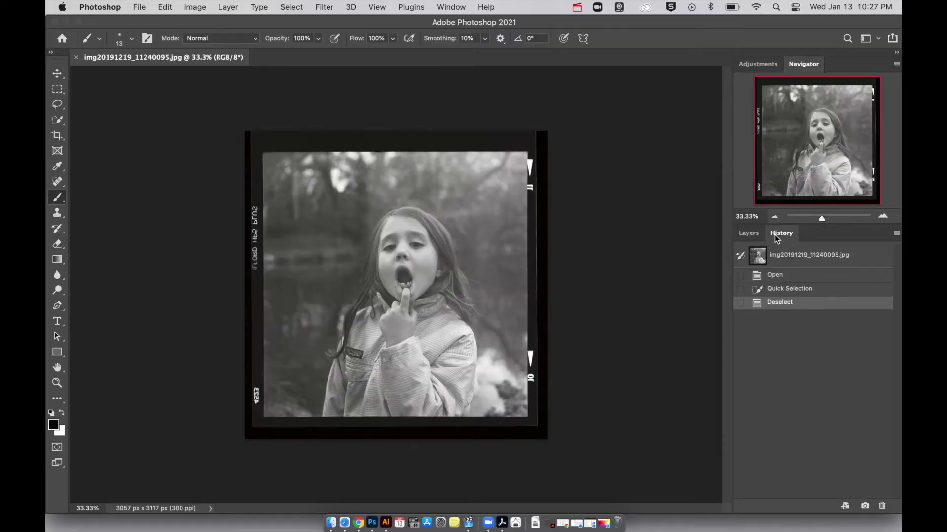
Step: Float and close the History panel, reopen it from Window > History, and dock it beside Layers
drag(775, 236, 420, 161)
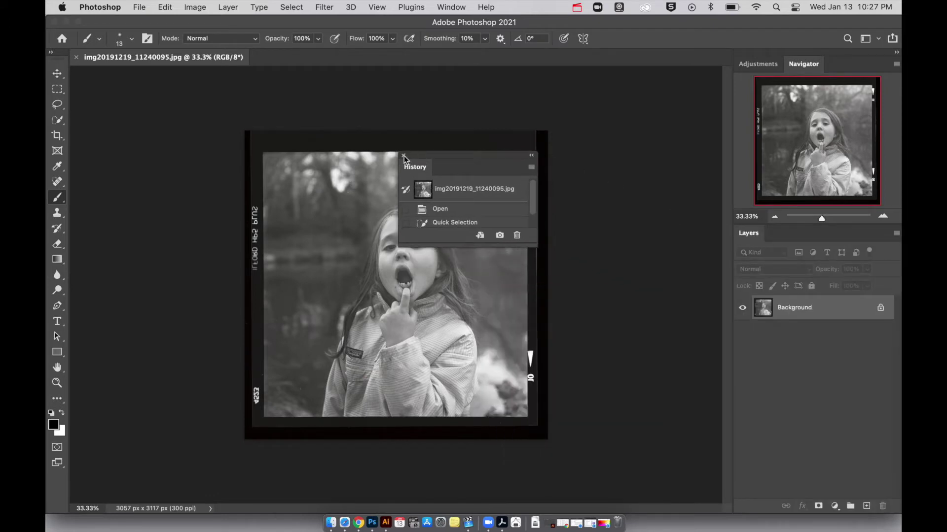
click(404, 156)
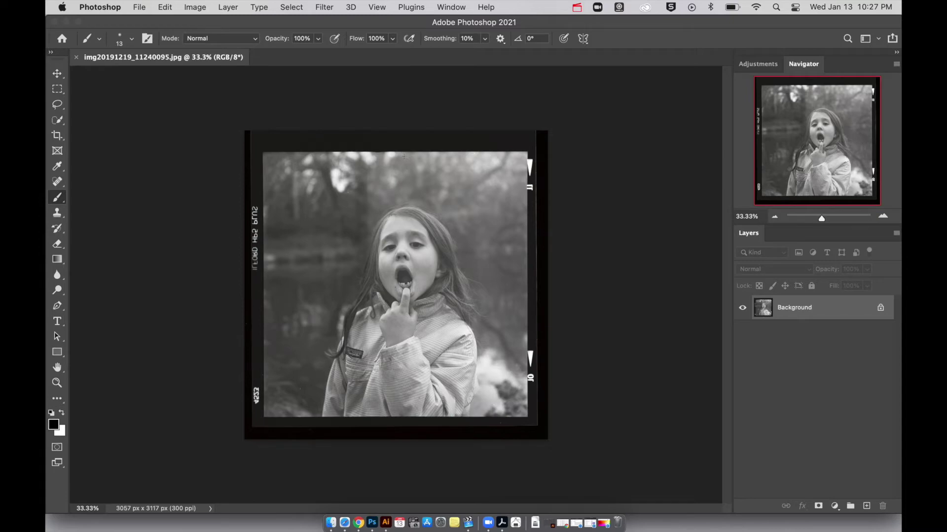
click(450, 6)
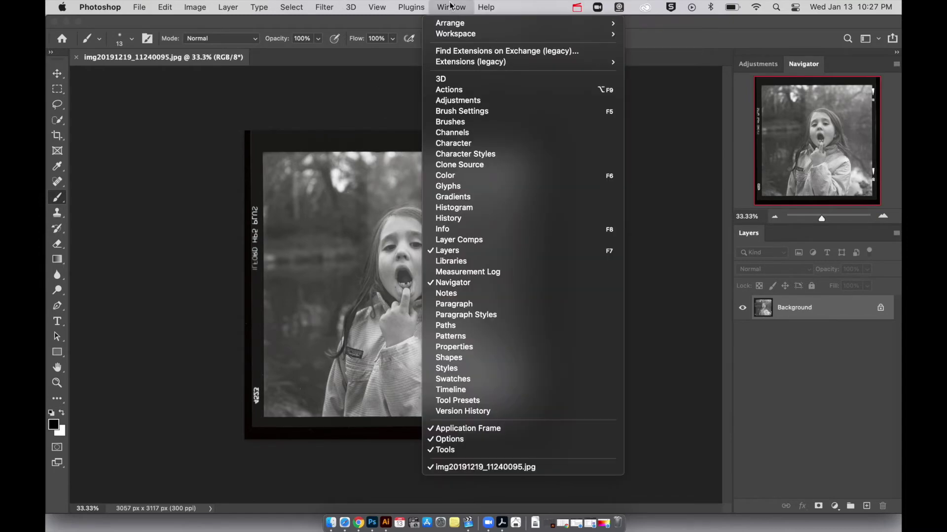
click(457, 222)
drag(414, 171, 802, 239)
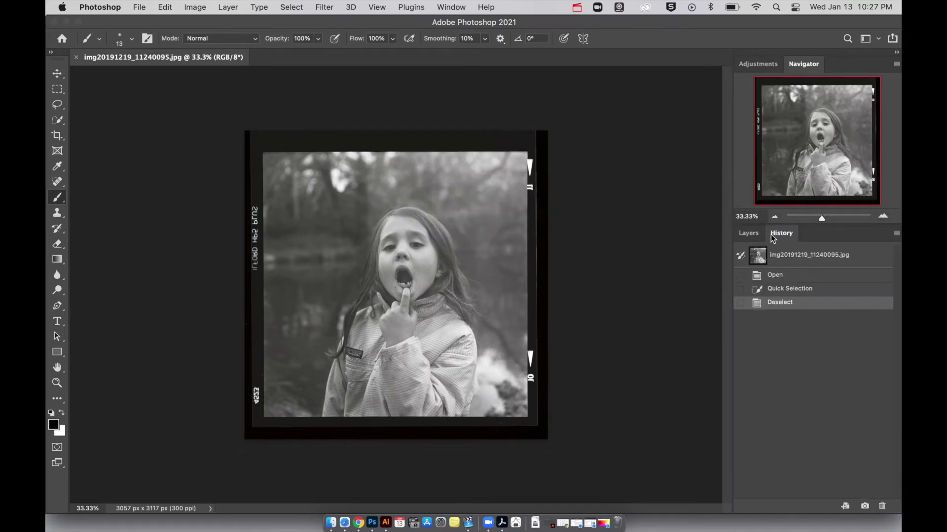
Step: Bring the Layers tab showing Background forward, then view the Adjustments and Navigator panels
click(748, 234)
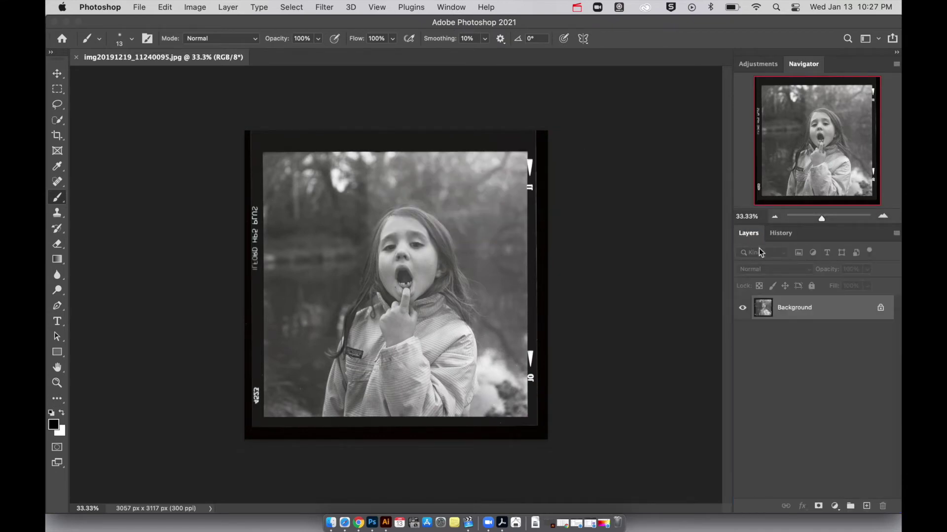
click(752, 66)
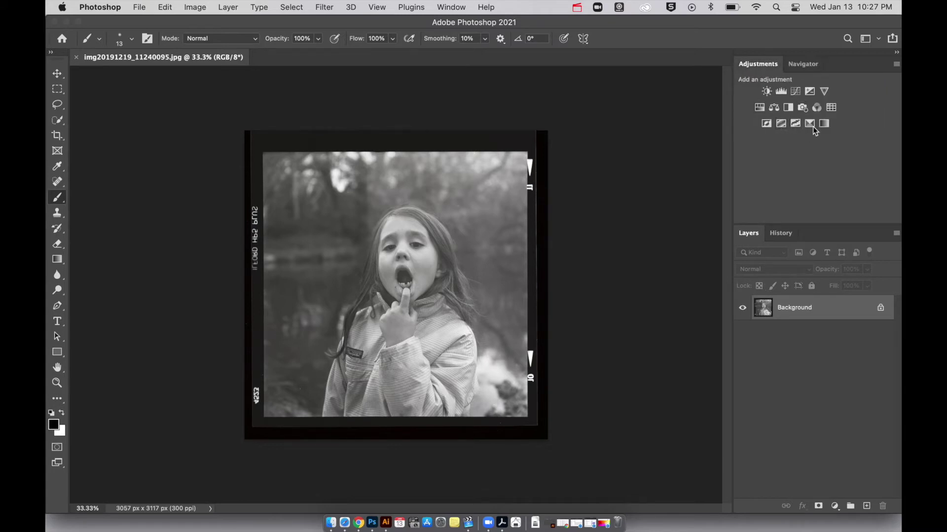
click(795, 64)
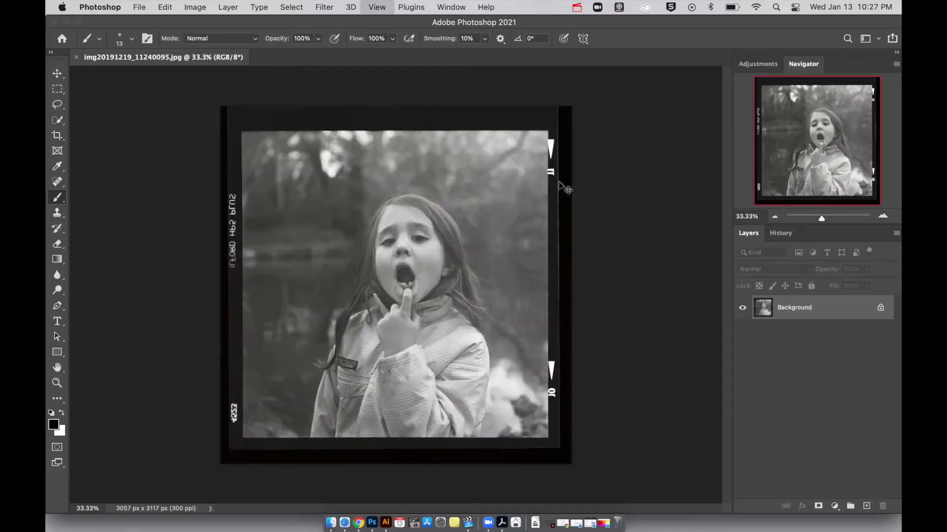
Step: Zoom in to 500% on the girl's mouth and scroll around the close-up
key(super+equal)
key(super+equal)
key(super+equal)
key(super+equal)
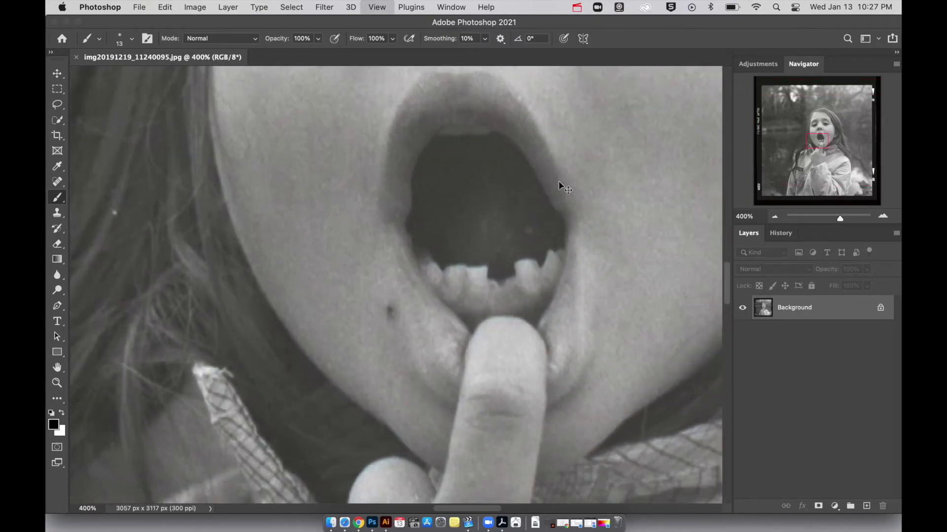
key(super+minus)
key(super+minus)
key(super+minus)
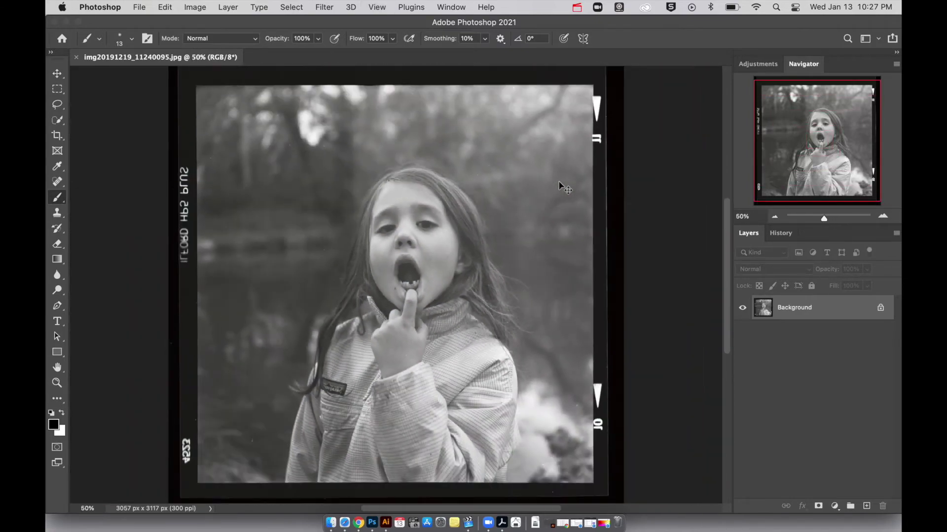
key(super+equal)
key(super+equal)
key(super+equal)
key(super+equal)
key(super+equal)
key(super+equal)
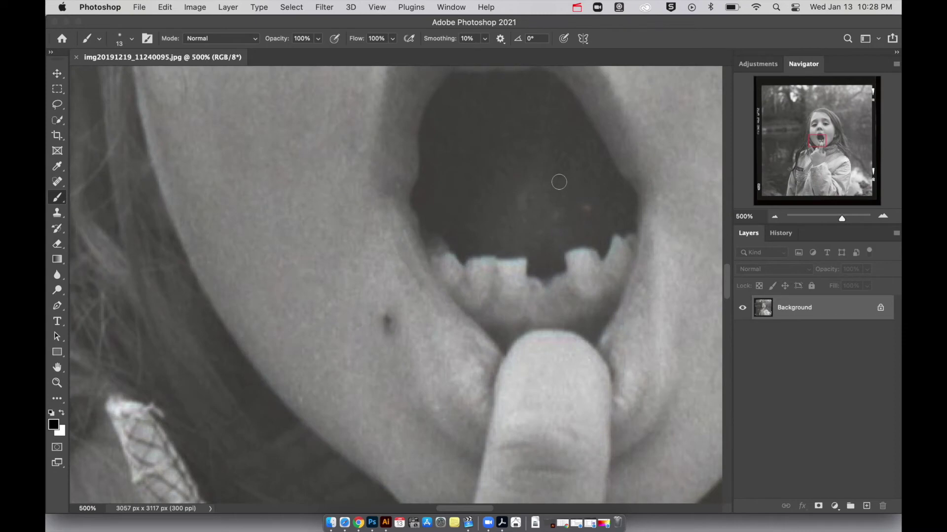
scroll(407, 277, up, 10)
scroll(407, 277, right, 10)
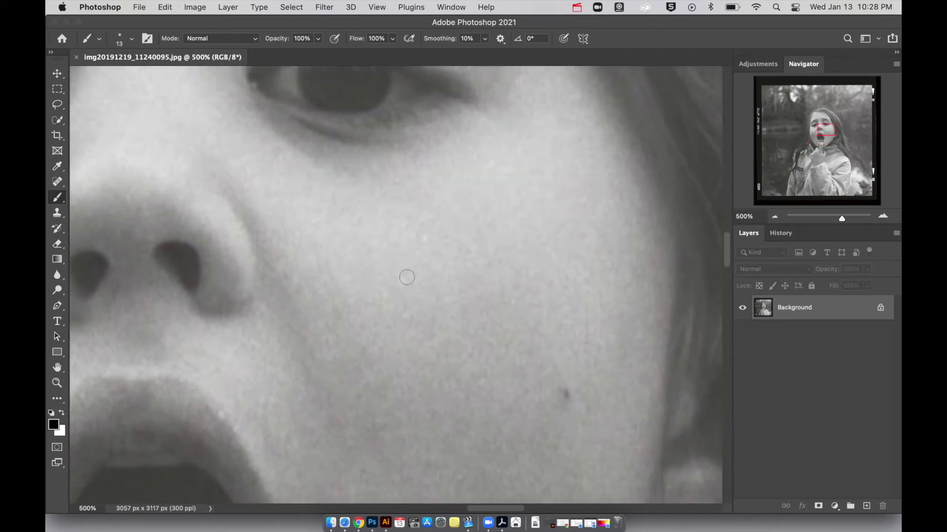
scroll(406, 277, down, 3)
scroll(532, 337, right, 1)
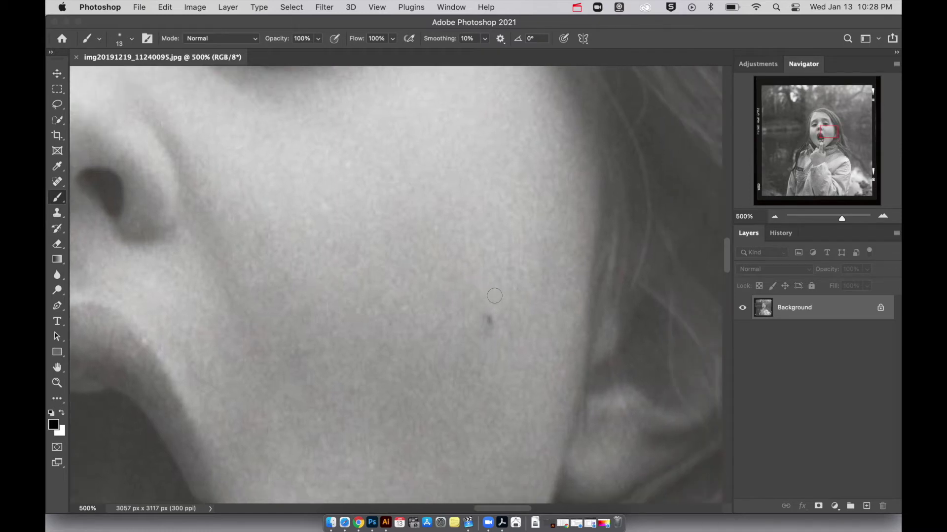
scroll(494, 296, up, 2)
scroll(494, 295, down, 4)
scroll(494, 296, up, 5)
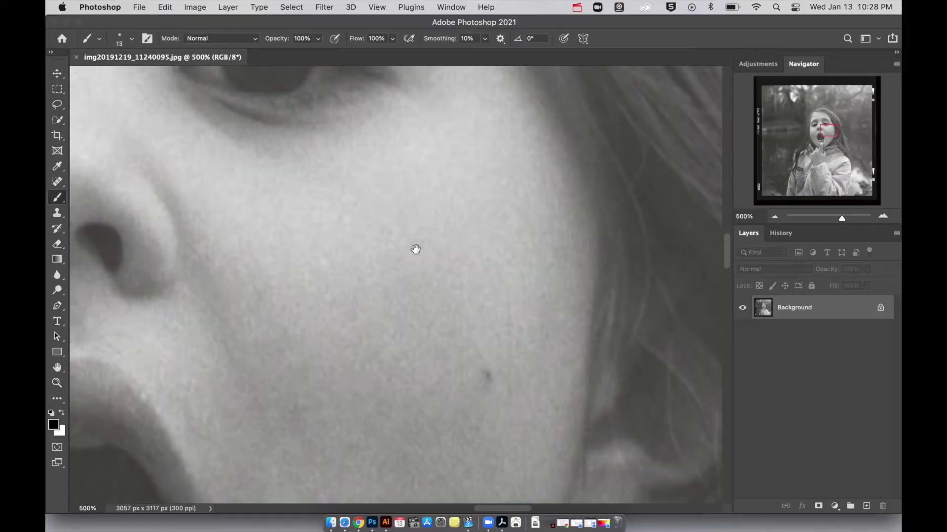
Step: Pan across the cheek and hair, recentre on nose and mouth via Navigator, then zoom out to 66.67%
drag(414, 249, 438, 222)
drag(410, 271, 394, 240)
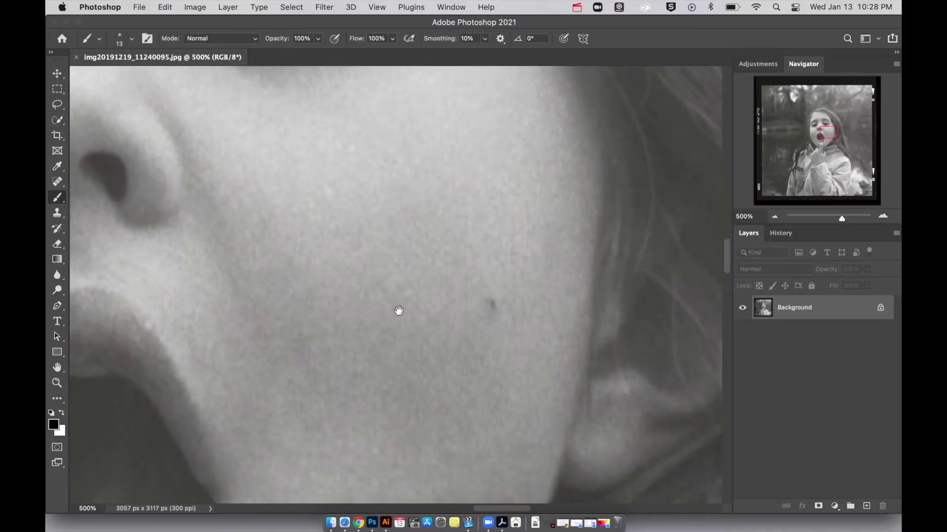
drag(397, 311, 353, 273)
drag(452, 243, 360, 270)
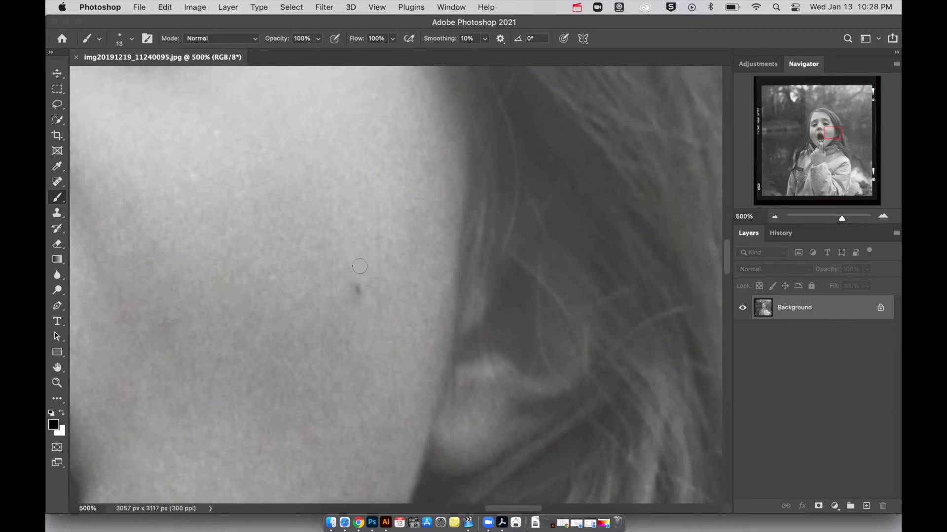
mouse_move(840, 138)
mouse_down()
mouse_move(824, 139)
mouse_move(834, 152)
mouse_move(838, 143)
mouse_up()
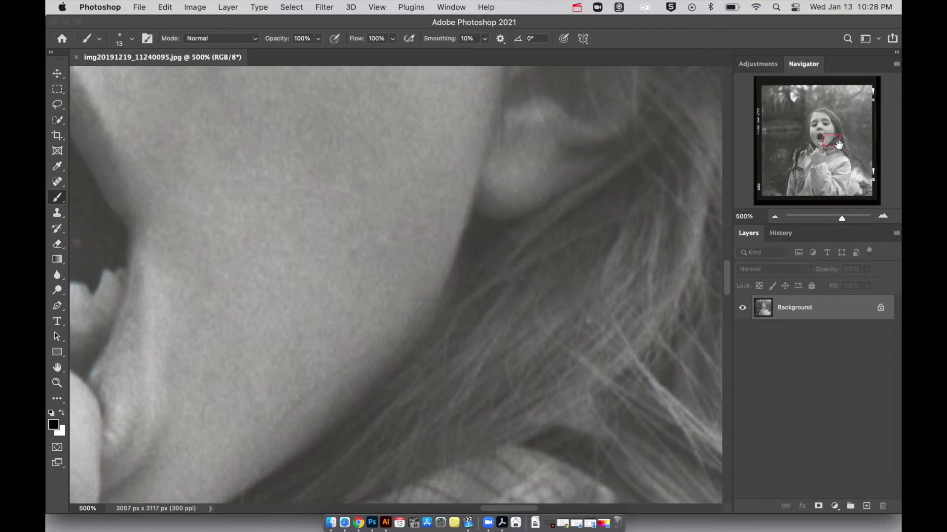
key(super+minus)
key(super+minus)
key(super+minus)
key(super+minus)
key(super+minus)
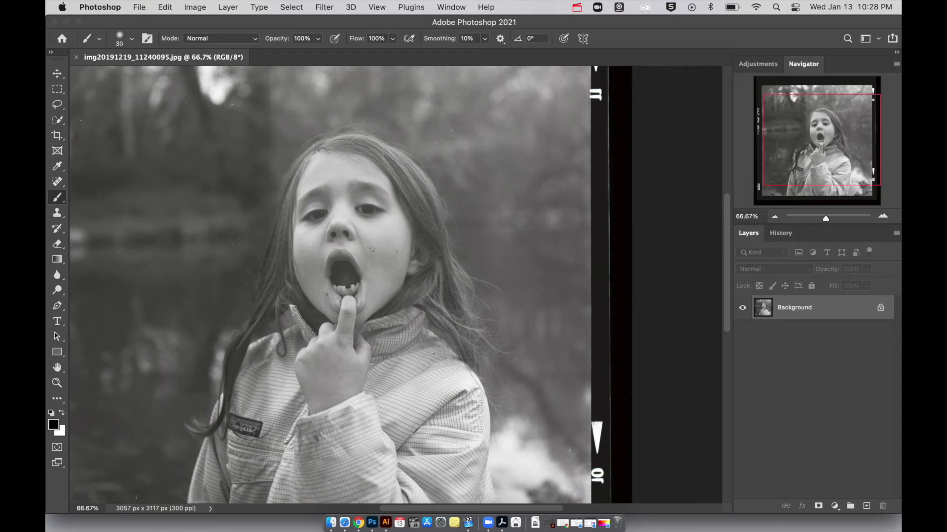
mouse_move(373, 249)
mouse_down()
mouse_move(365, 317)
mouse_move(386, 364)
mouse_up()
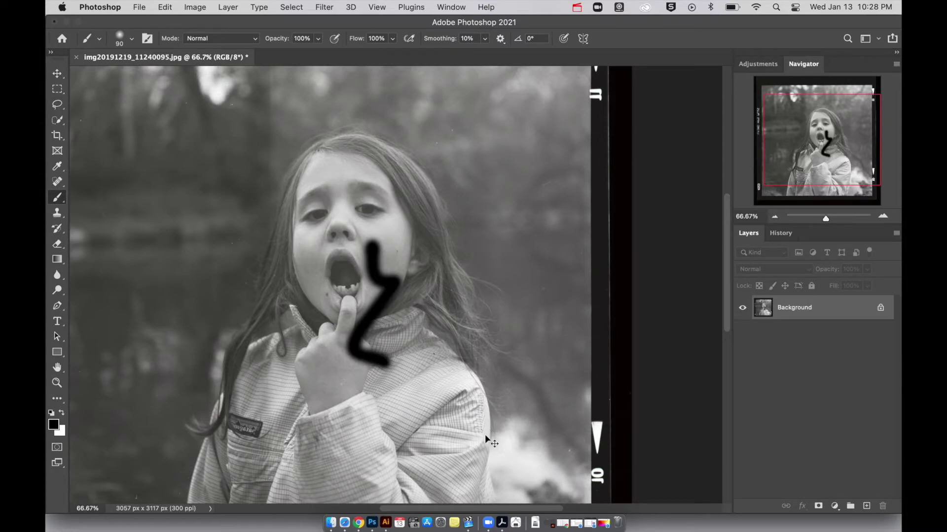
key(super+z)
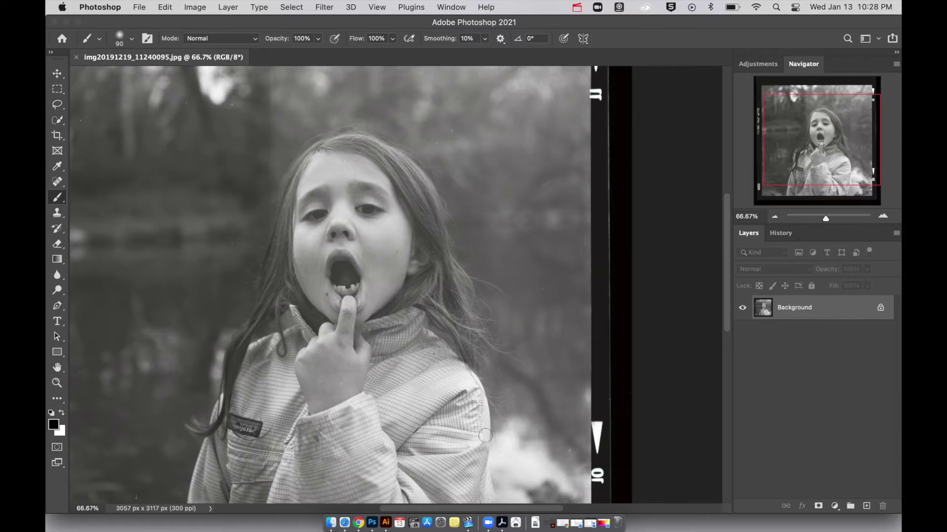
click(164, 8)
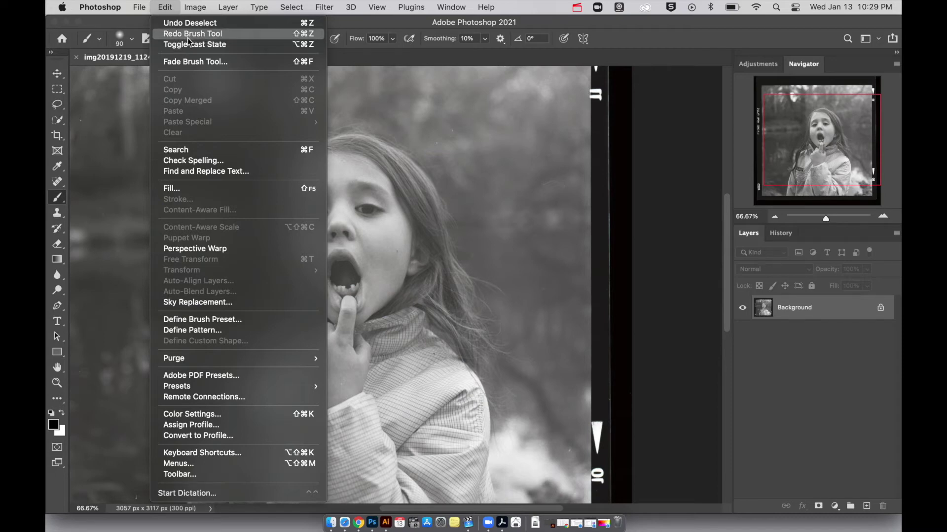
click(653, 131)
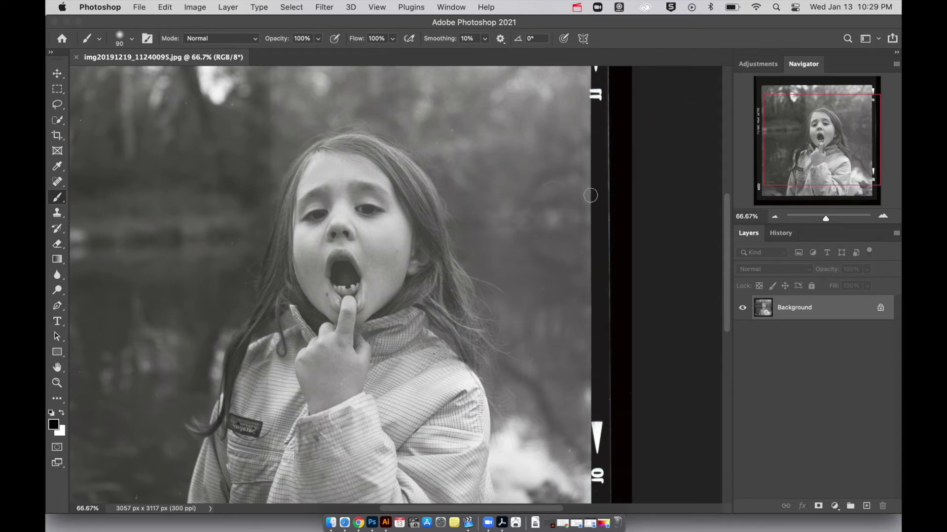
key(super+minus)
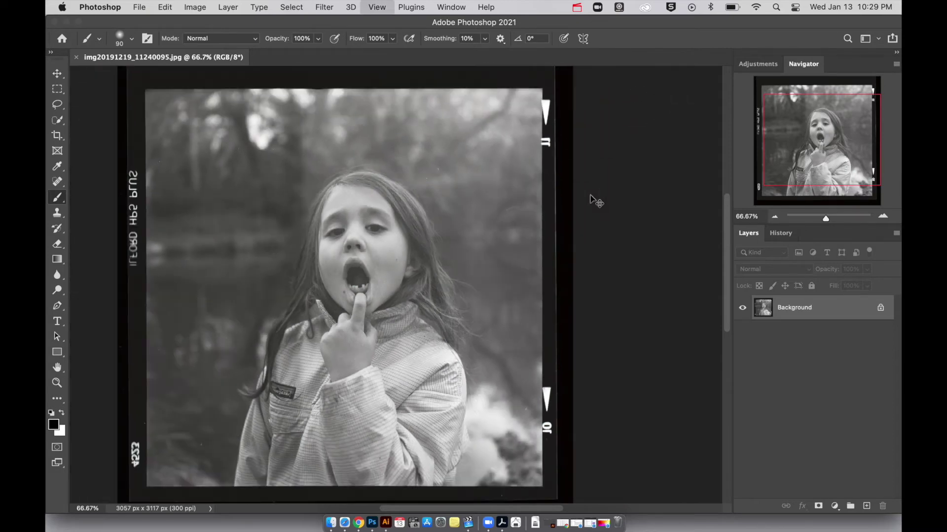